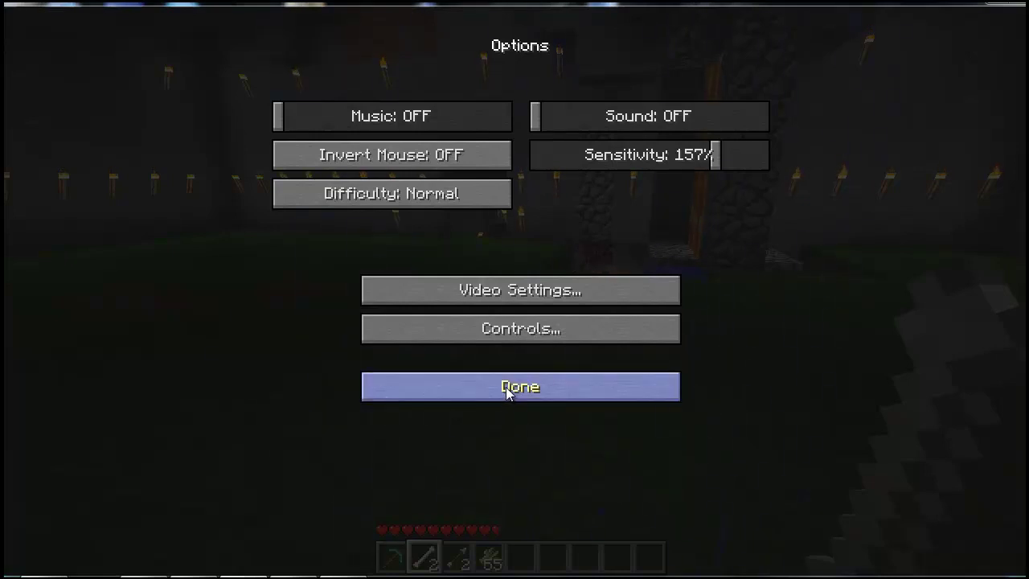
# Close Options, resume the game and walk forward toward the lava column
pyautogui.click(509, 389)
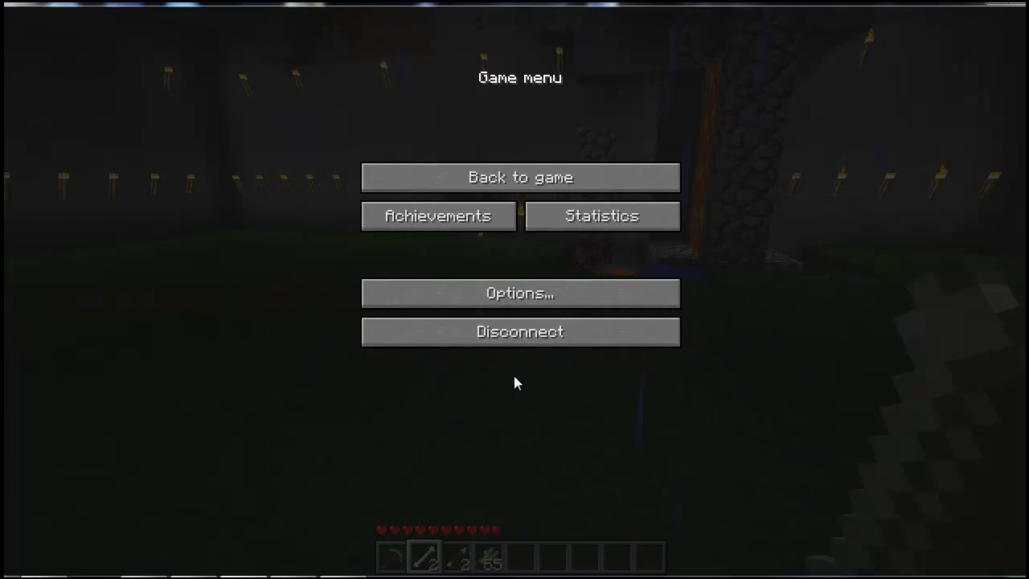
pyautogui.press('Escape')
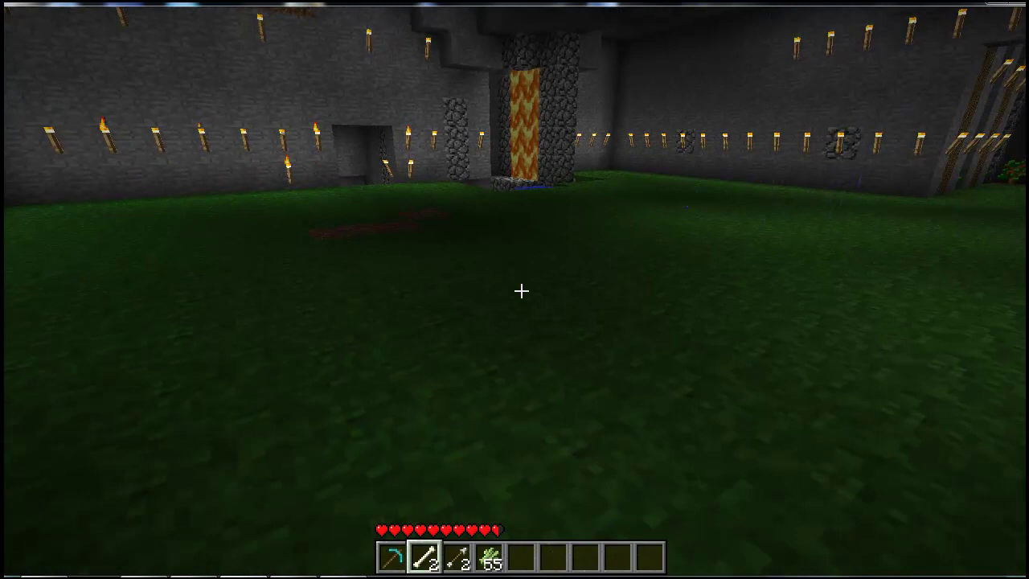
pyautogui.press('w')
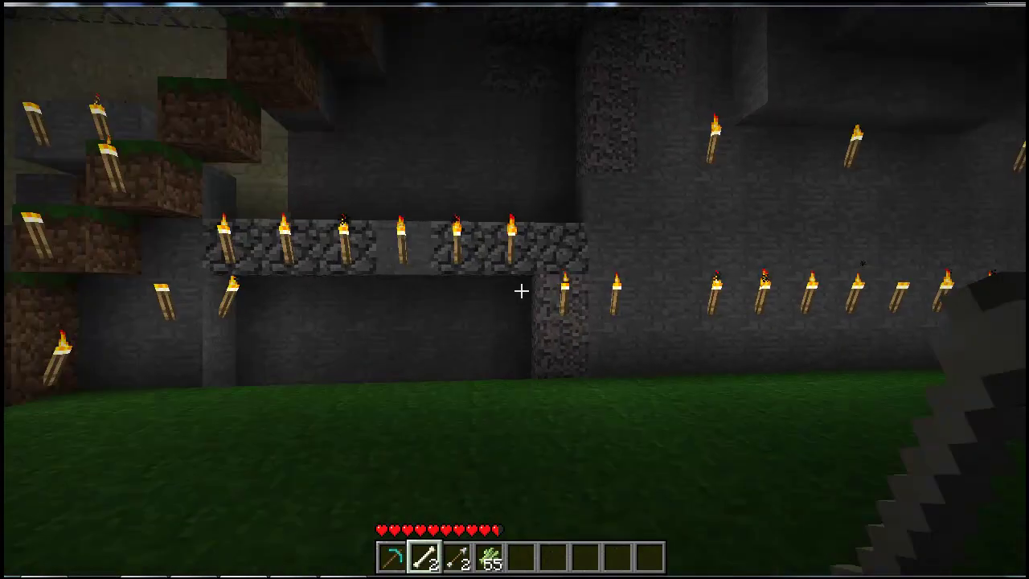
# Swap between pickaxe and stick on the hotbar, walk to the torch-lit wall, then pause
pyautogui.press('1')
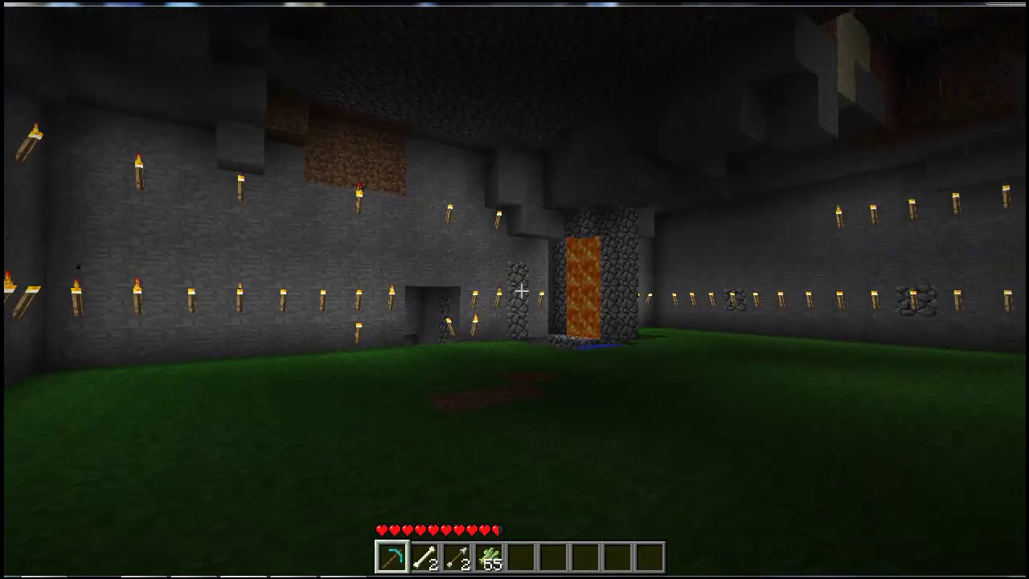
pyautogui.press('2')
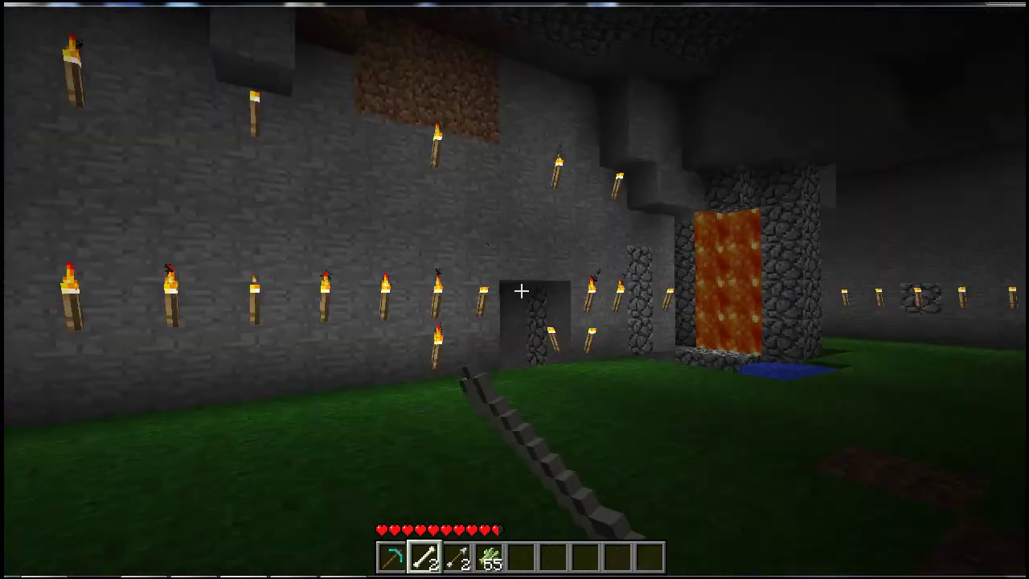
pyautogui.press('w')
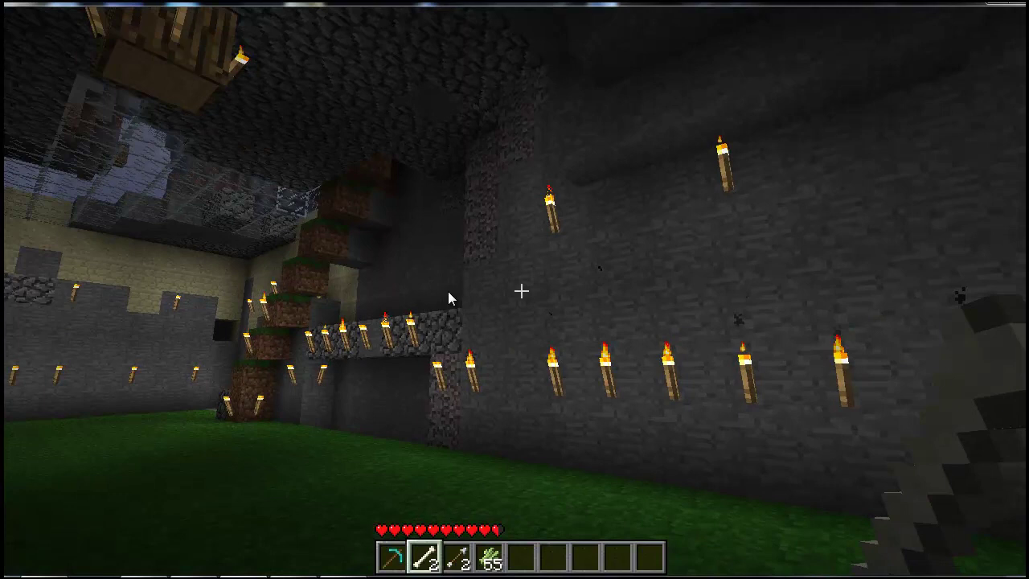
pyautogui.press('Escape')
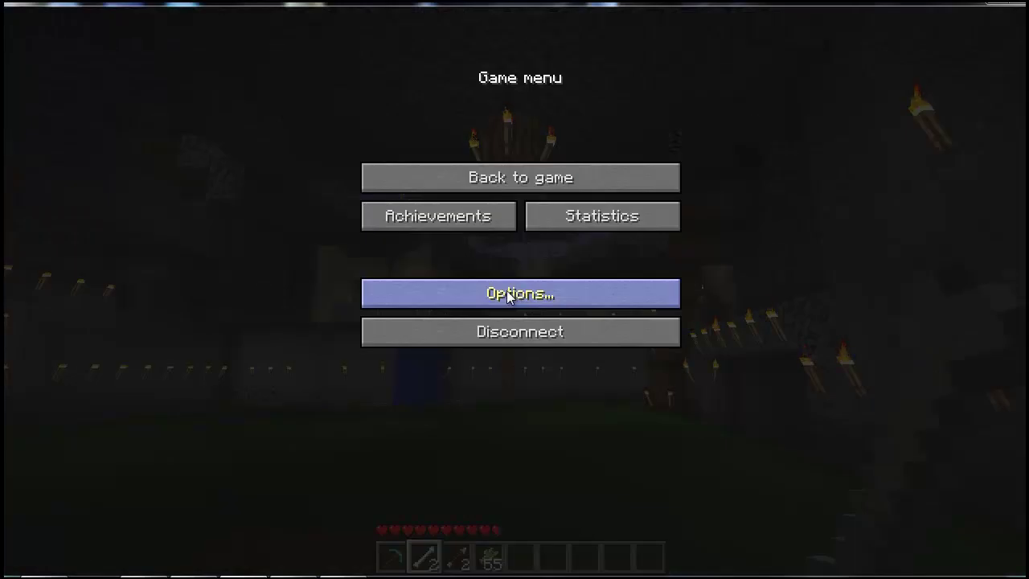
# Switch to Xpadder's 'minecraft setting' layout and test the D-pad right mapping
pyautogui.hotkey('alt', 'Tab')
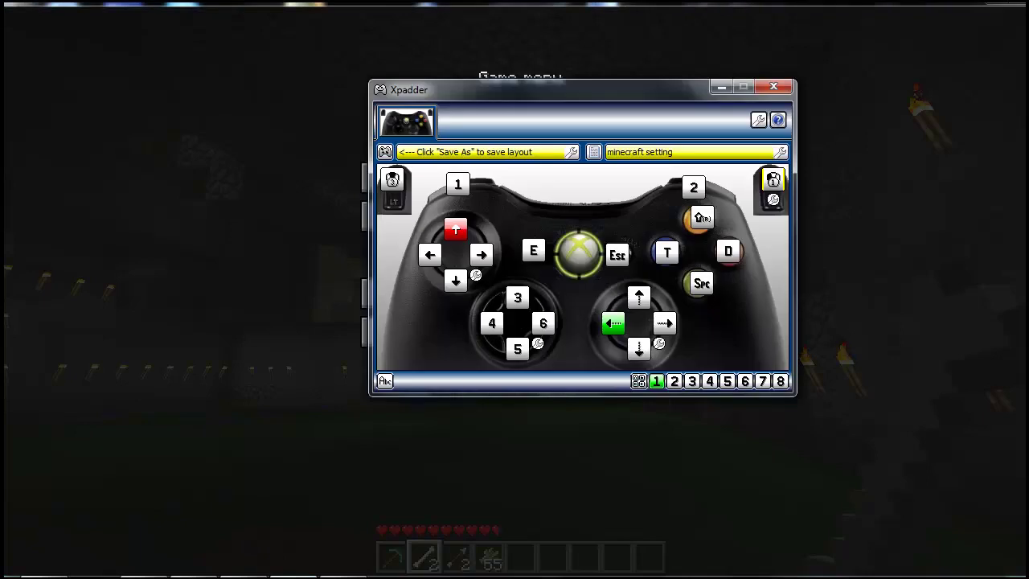
pyautogui.press('Right')
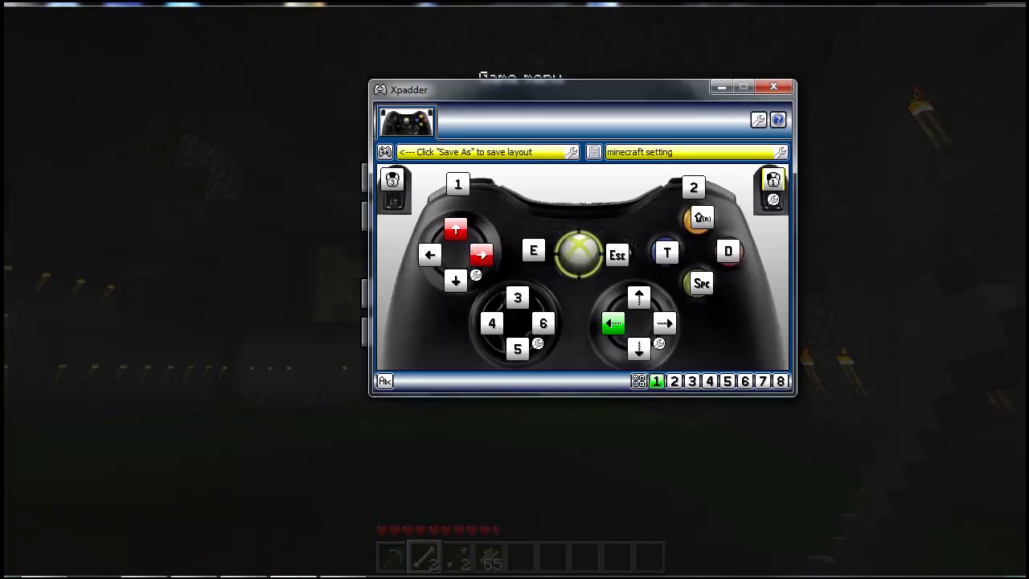
pyautogui.moveTo(243, 572)
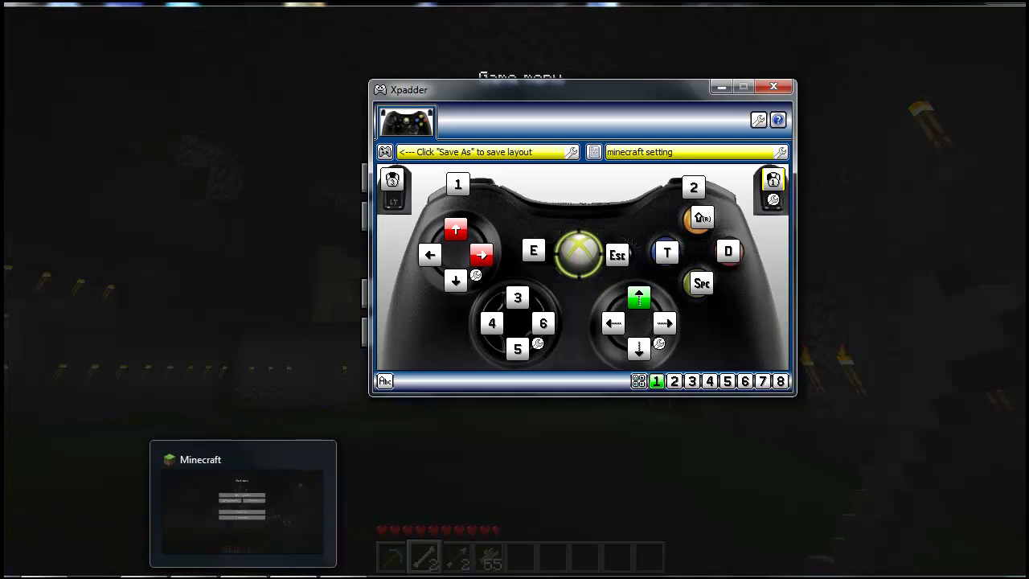
# Minimize Minecraft and its server window, then run and close Xpadder's compatibility troubleshooter
pyautogui.click(980, 5)
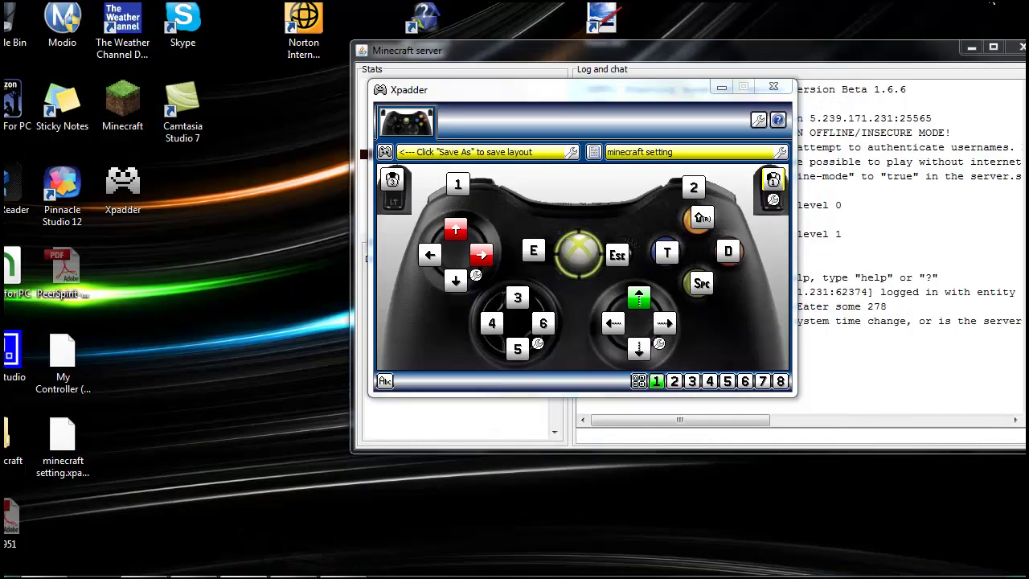
pyautogui.click(971, 49)
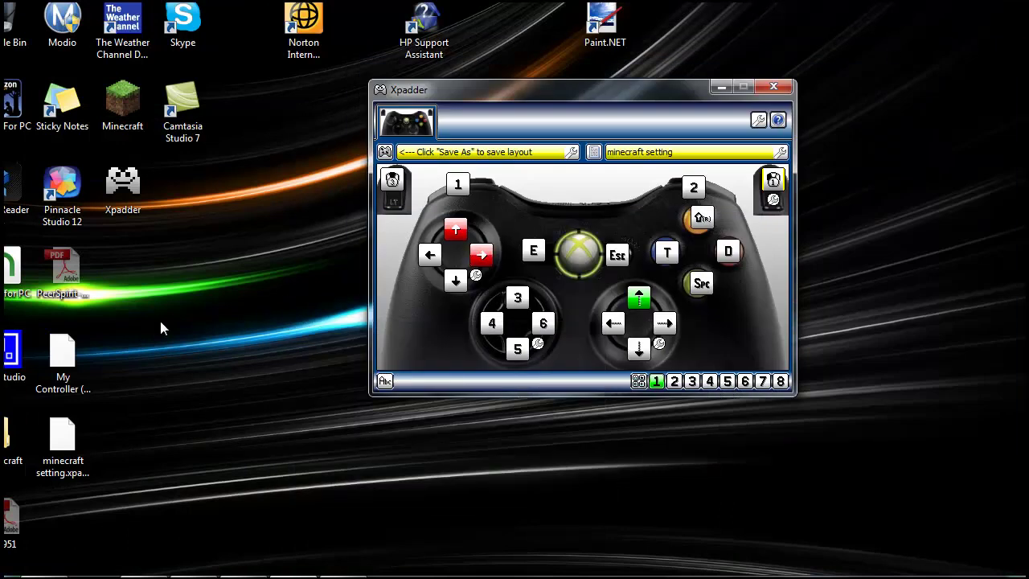
pyautogui.rightClick(125, 186)
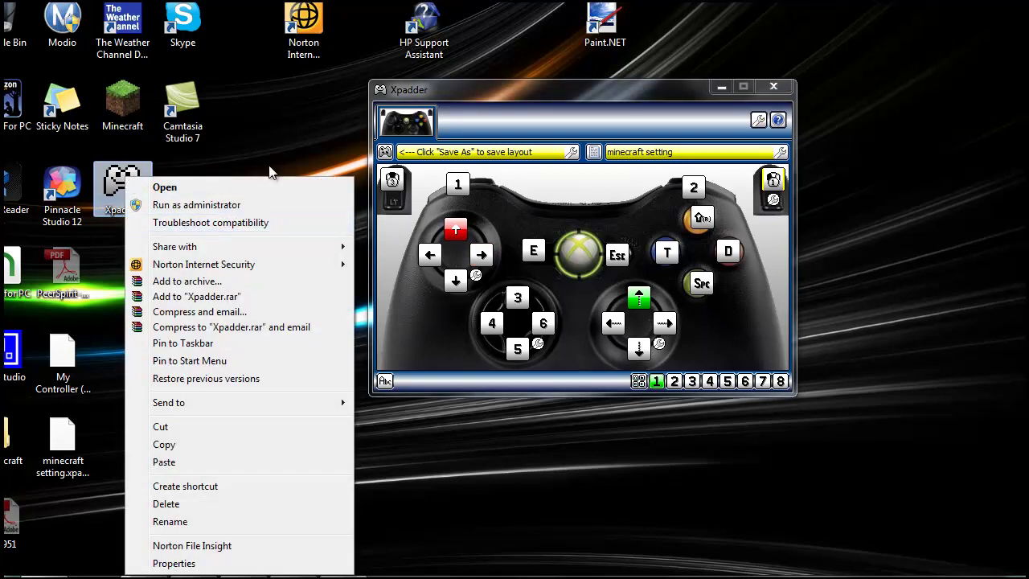
pyautogui.click(256, 223)
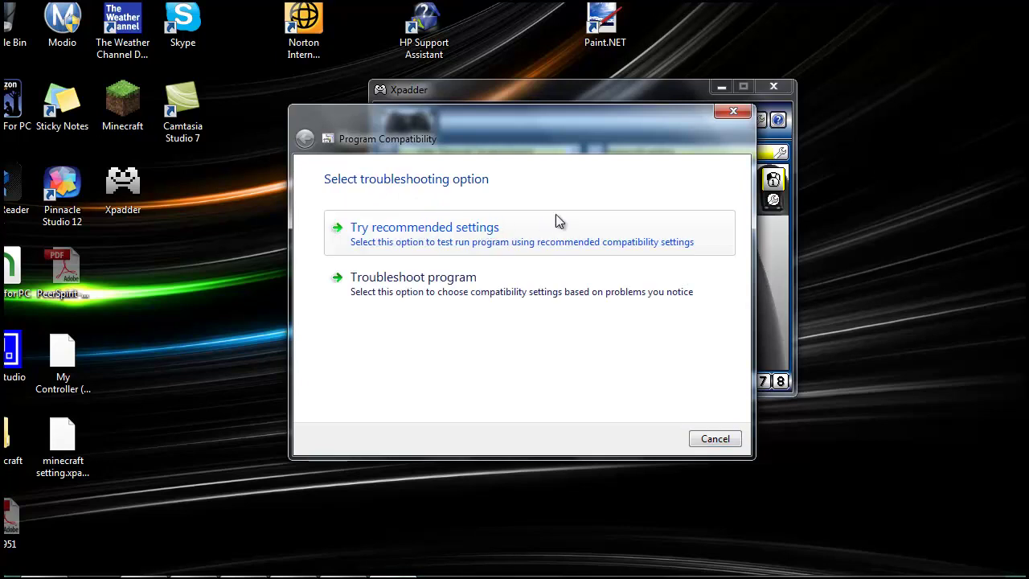
pyautogui.click(734, 112)
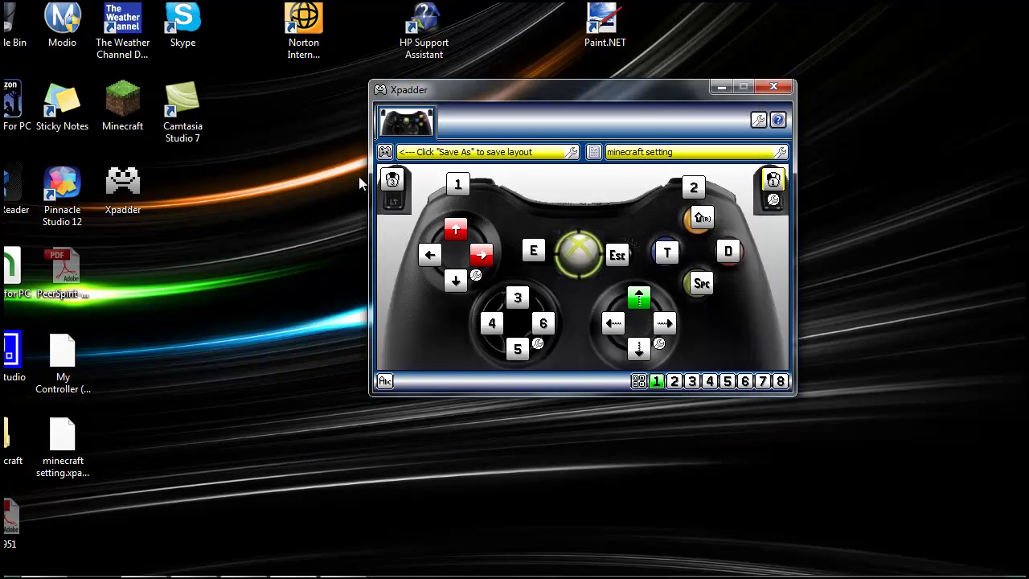
# Save and overwrite the current controller file on the desktop, then begin the new controller's settings
pyautogui.click(384, 151)
pyautogui.click(391, 171)
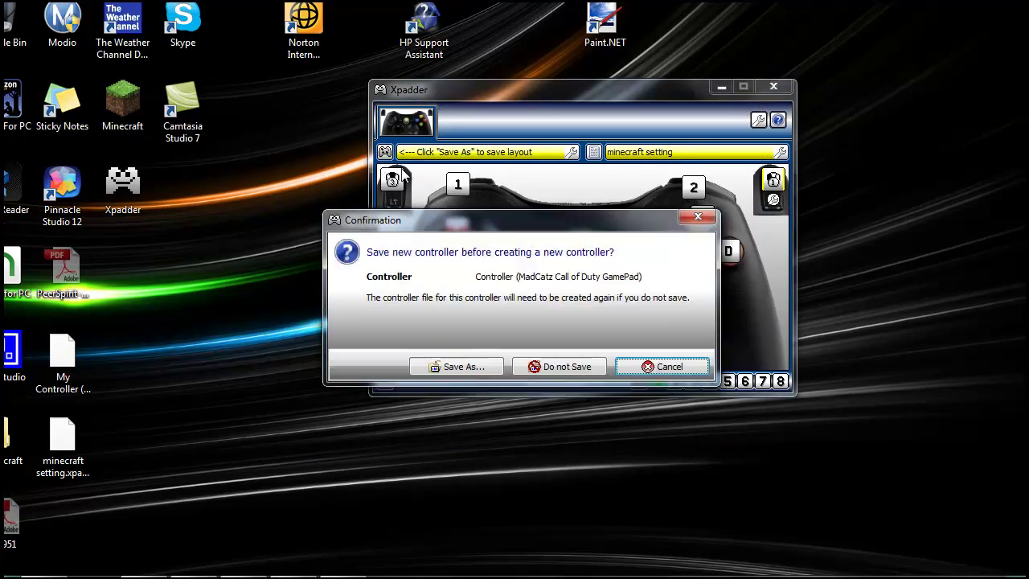
pyautogui.click(474, 368)
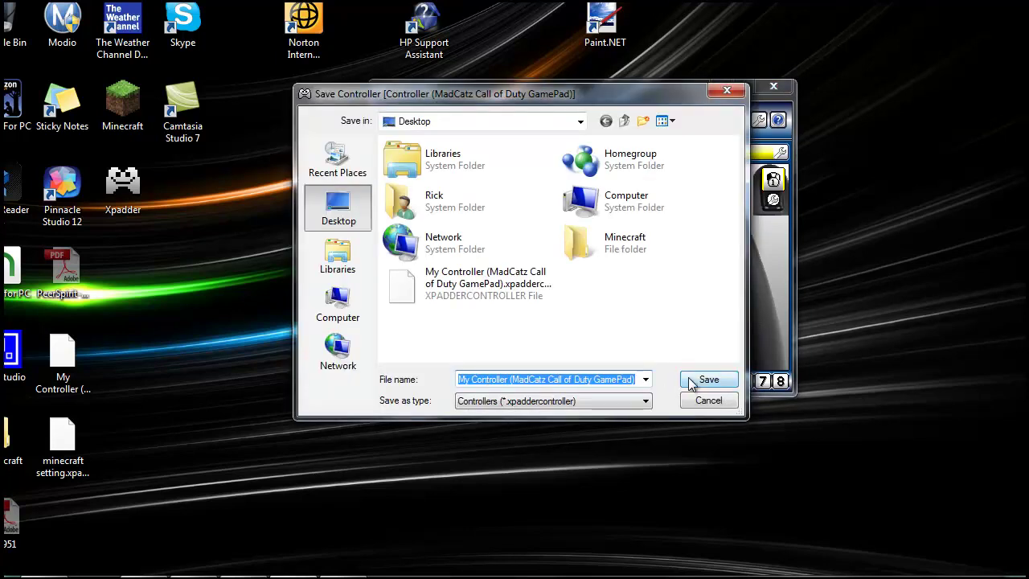
pyautogui.click(693, 379)
pyautogui.click(488, 370)
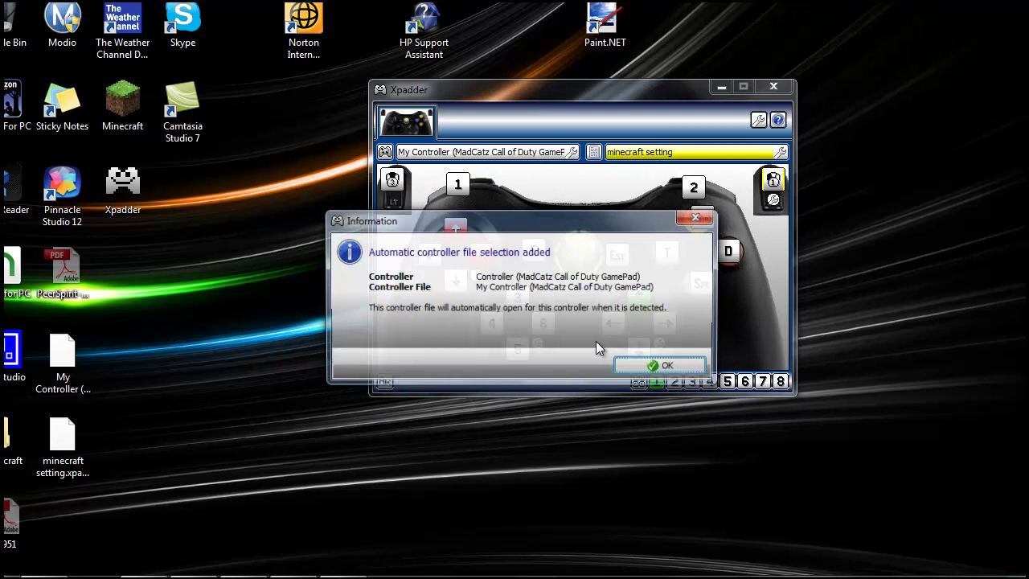
pyautogui.click(659, 367)
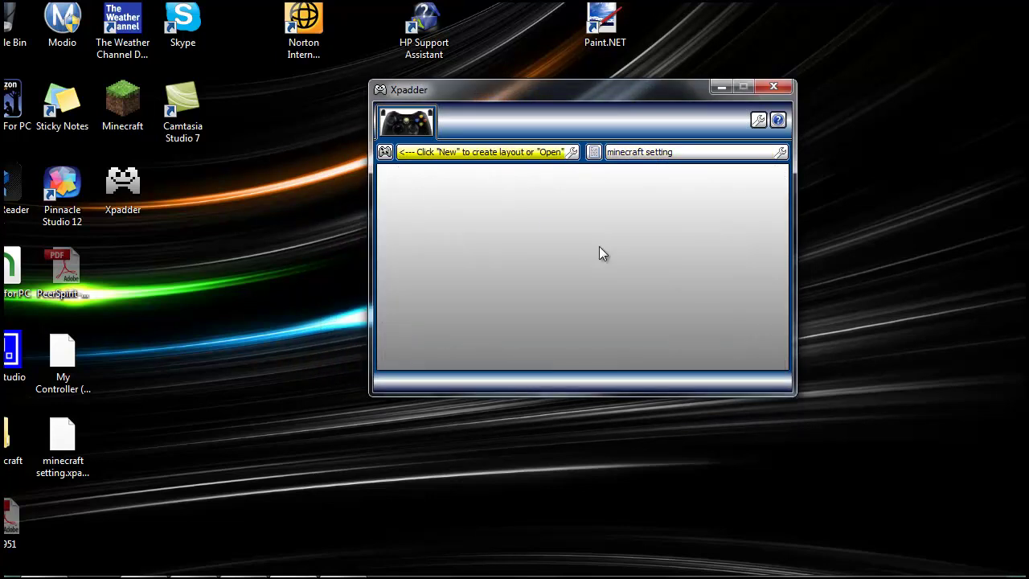
pyautogui.click(445, 152)
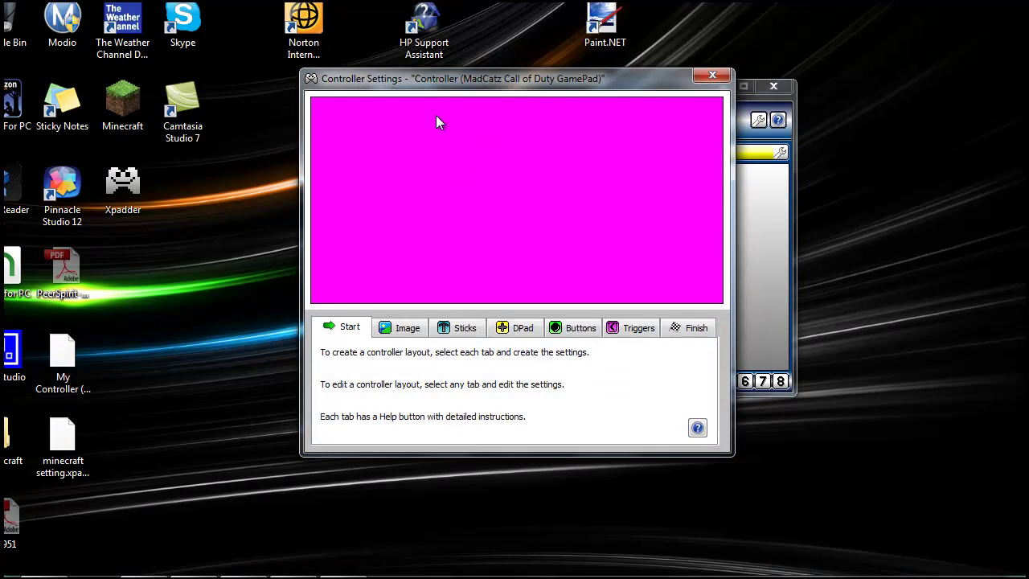
# Enable and detect Stick 1 on Axis Y/X and Stick 2 on Axis RY/RX
pyautogui.click(460, 330)
pyautogui.click(336, 390)
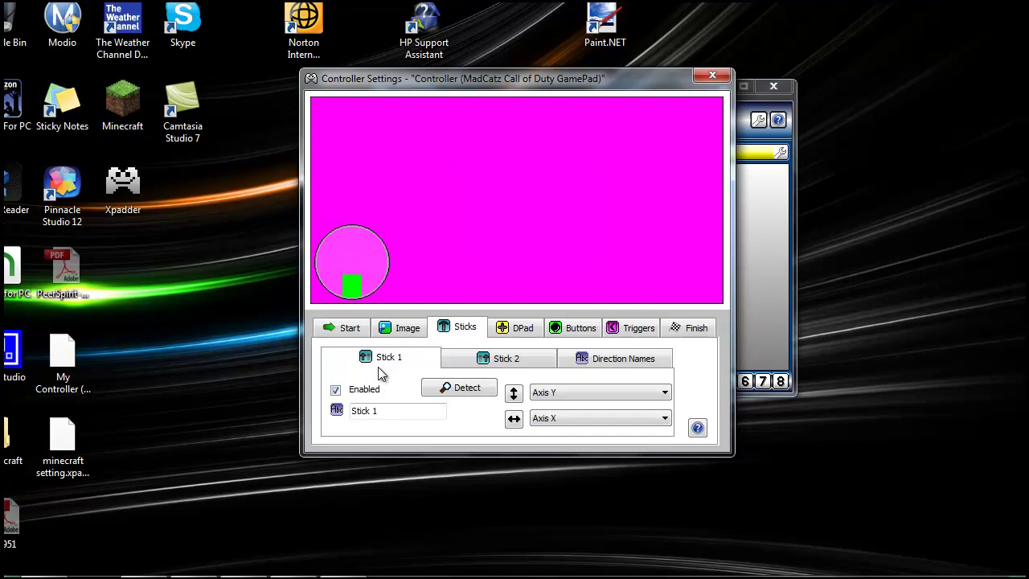
pyautogui.click(464, 358)
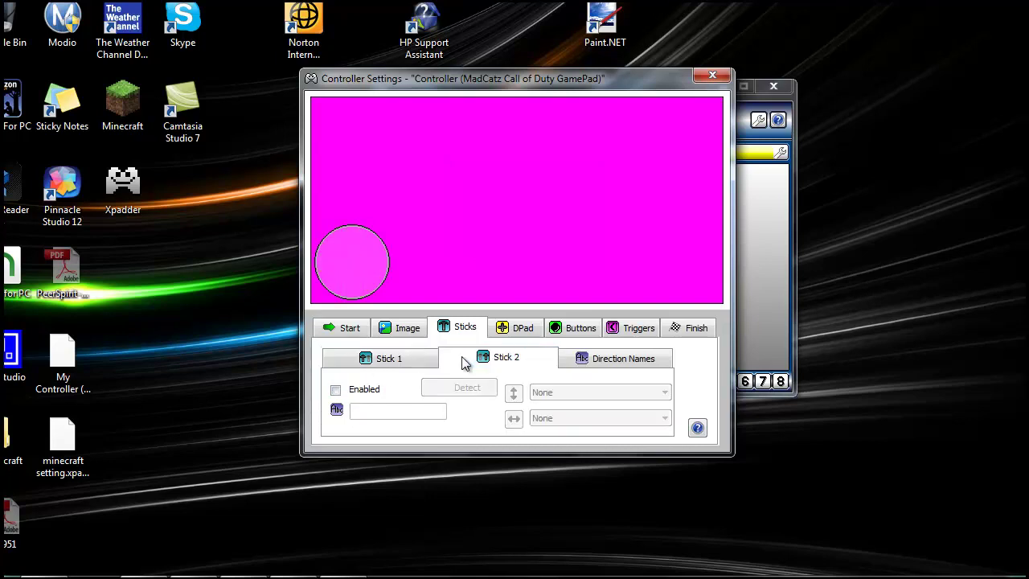
pyautogui.click(335, 391)
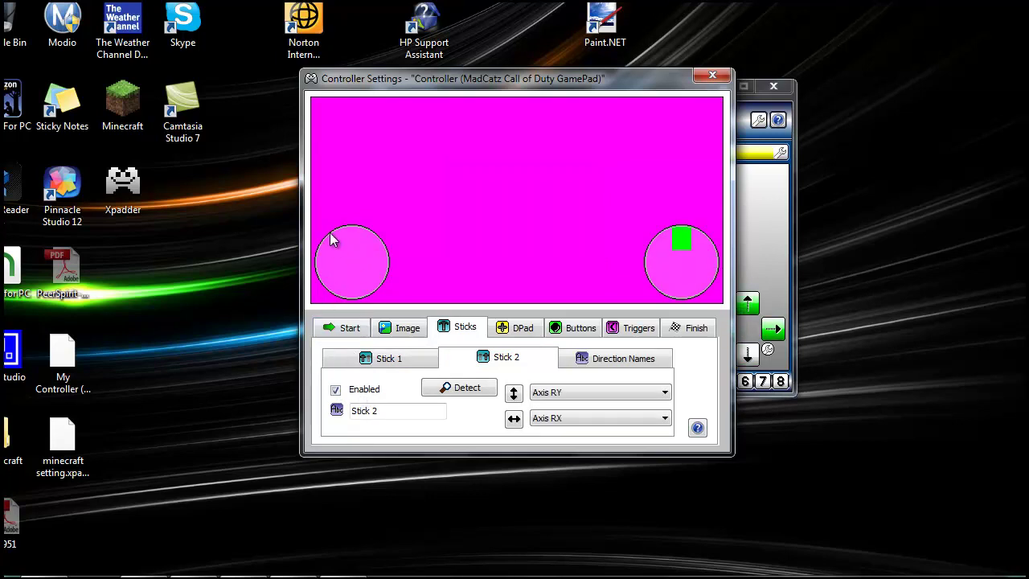
# Enable the D-pad, add eight buttons, and detect analog triggers on Axis Z+ and Z-
pyautogui.click(516, 328)
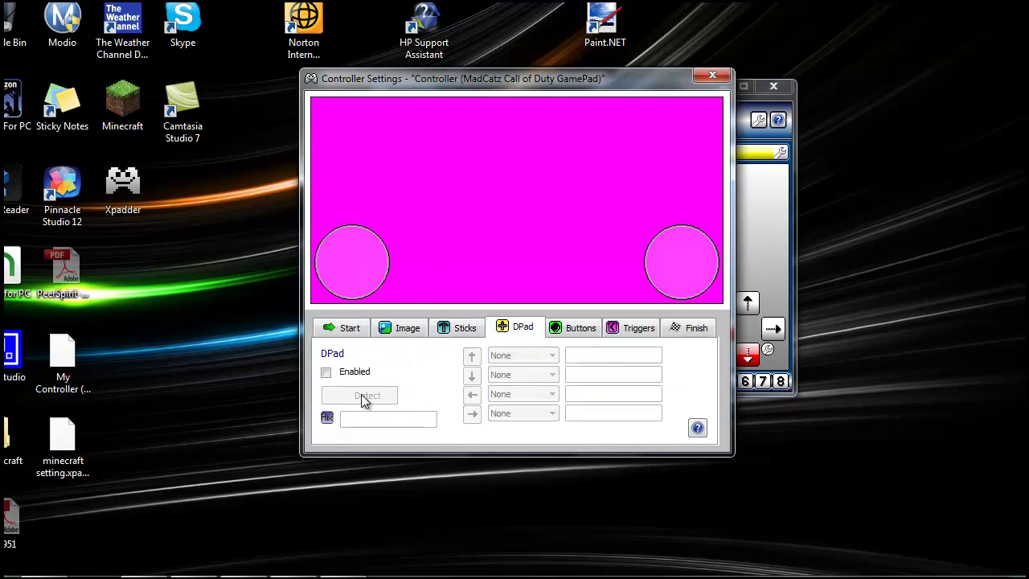
pyautogui.click(325, 373)
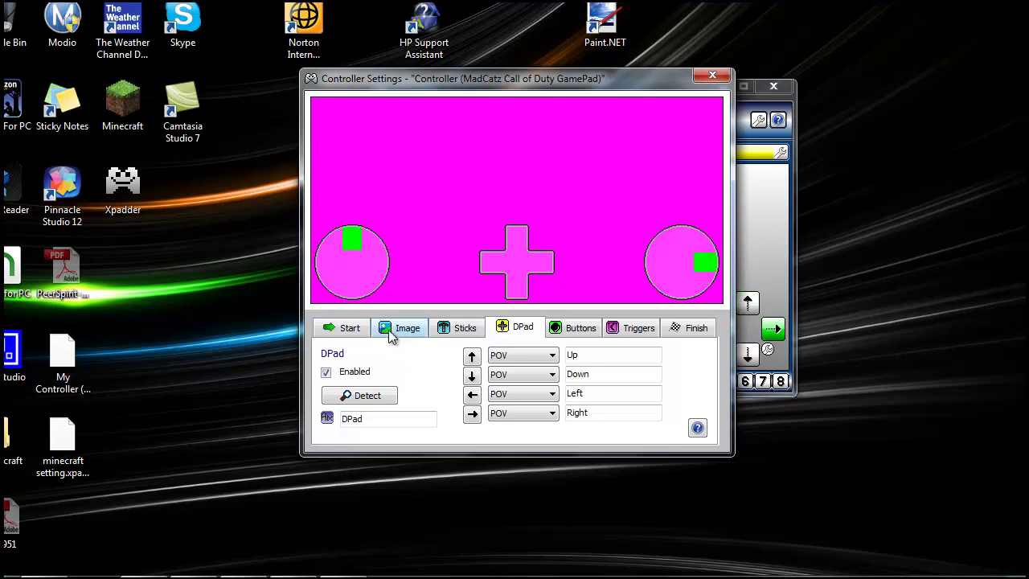
pyautogui.click(570, 329)
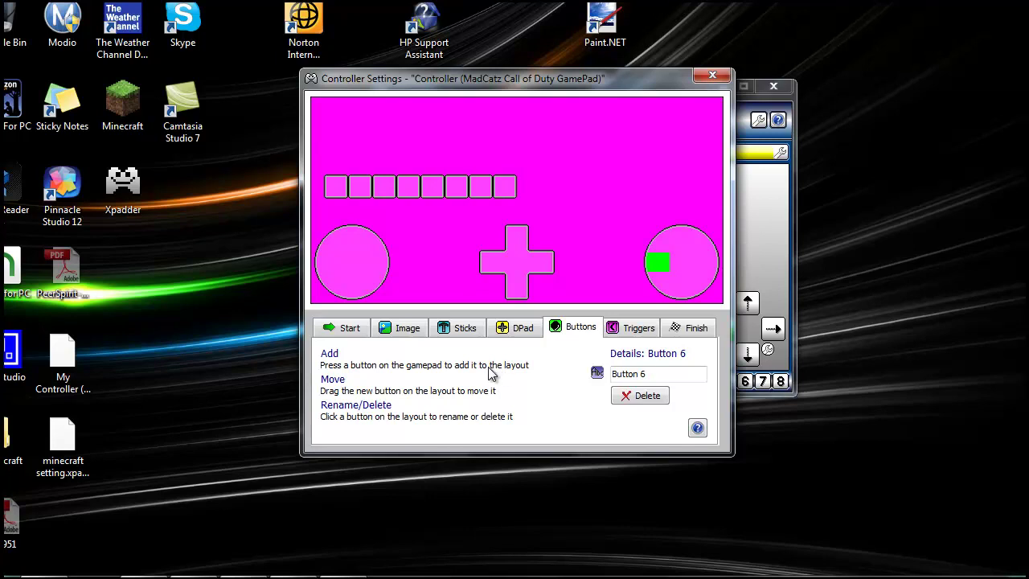
pyautogui.click(639, 330)
pyautogui.click(326, 373)
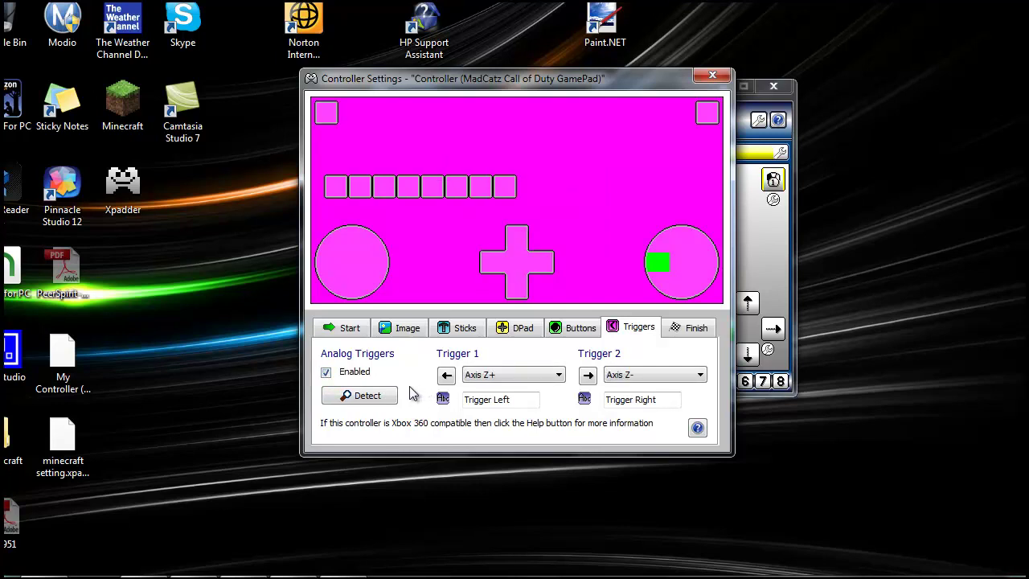
# Finish and close the controller setup, then move the Xpadder window down
pyautogui.click(672, 334)
pyautogui.click(356, 408)
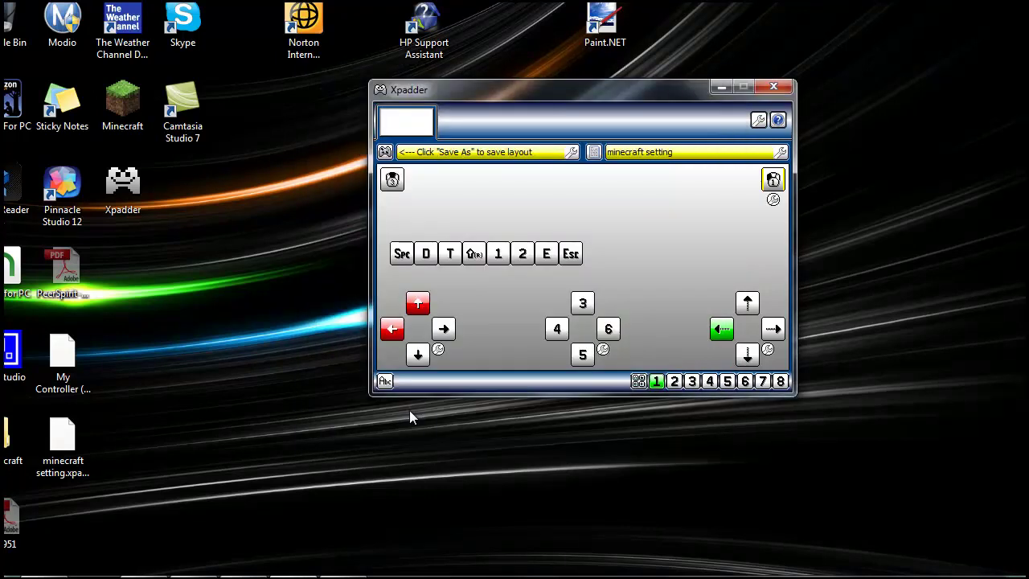
pyautogui.moveTo(571, 87); pyautogui.dragTo(446, 149)
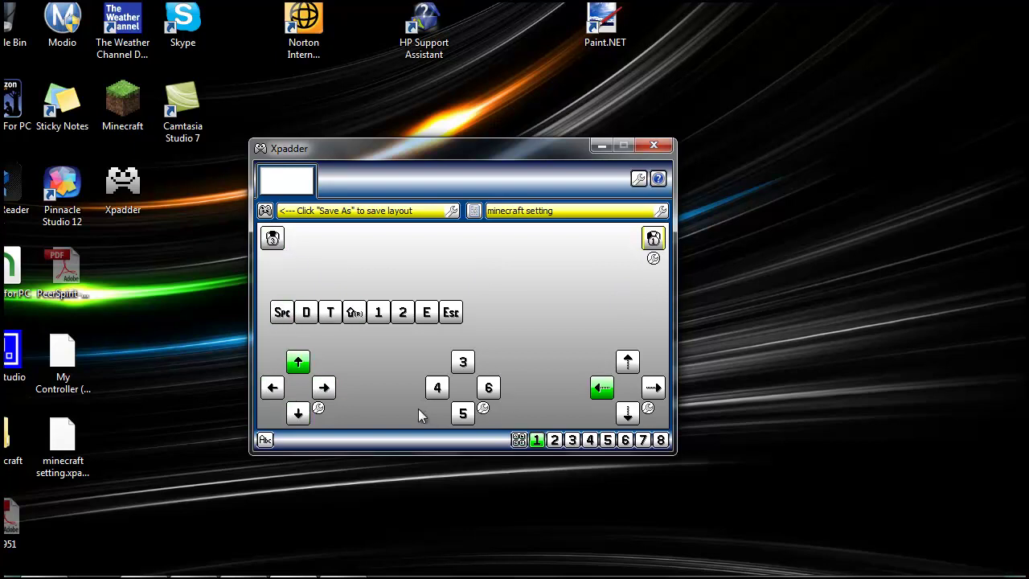
# Keep both analog sticks on arrow keys and shift the window right
pyautogui.click(319, 409)
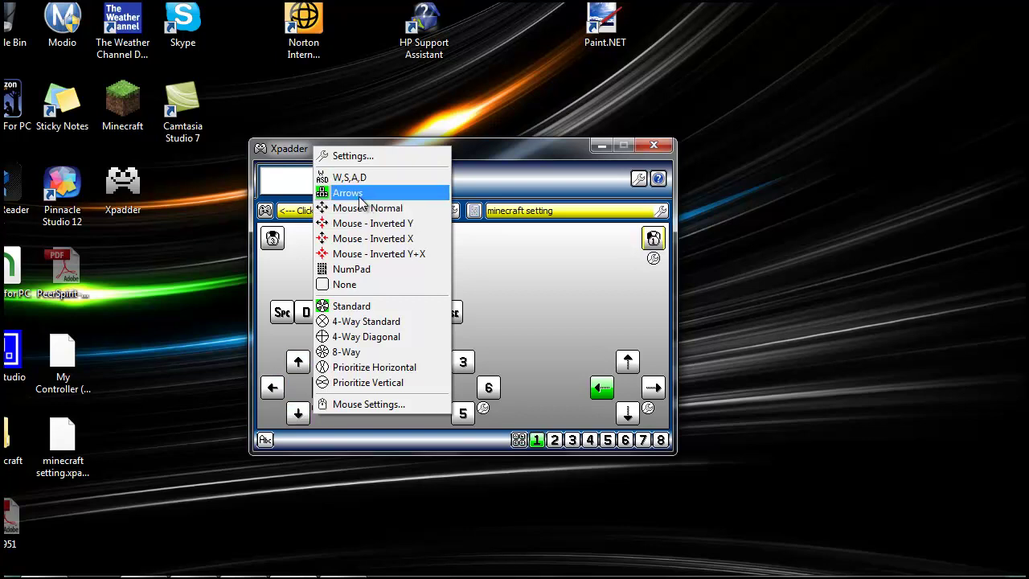
pyautogui.click(521, 285)
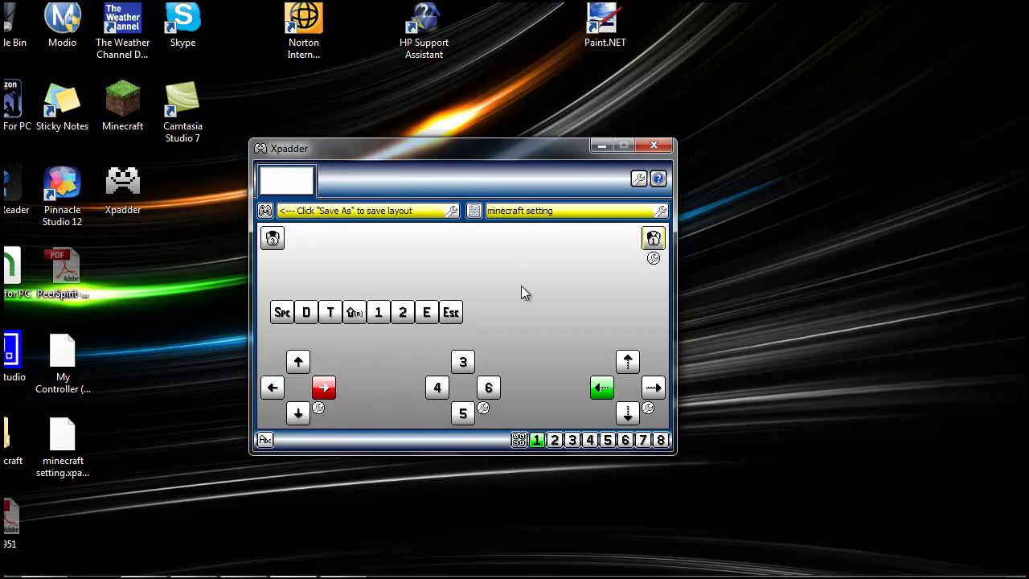
pyautogui.click(648, 409)
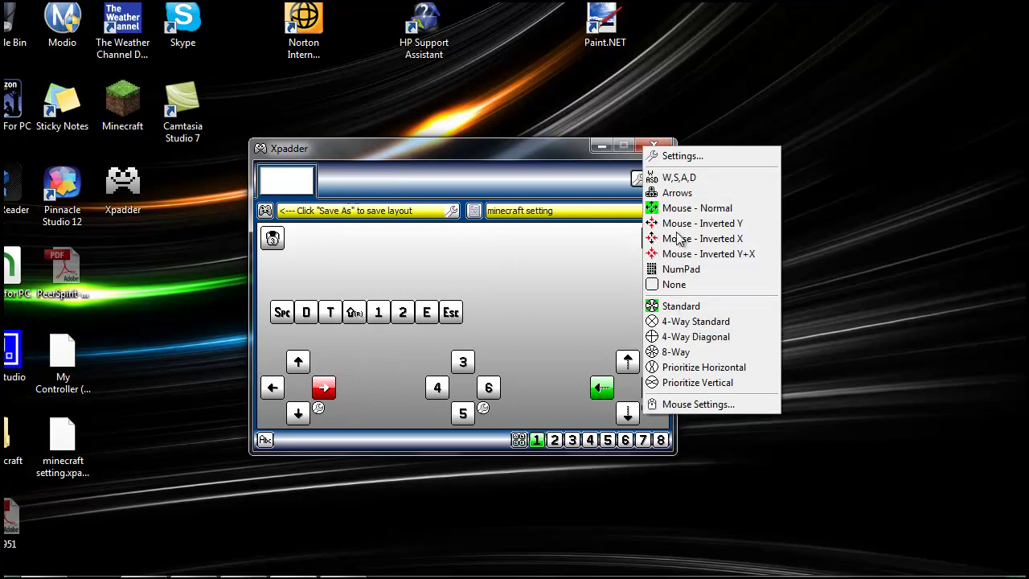
pyautogui.click(587, 279)
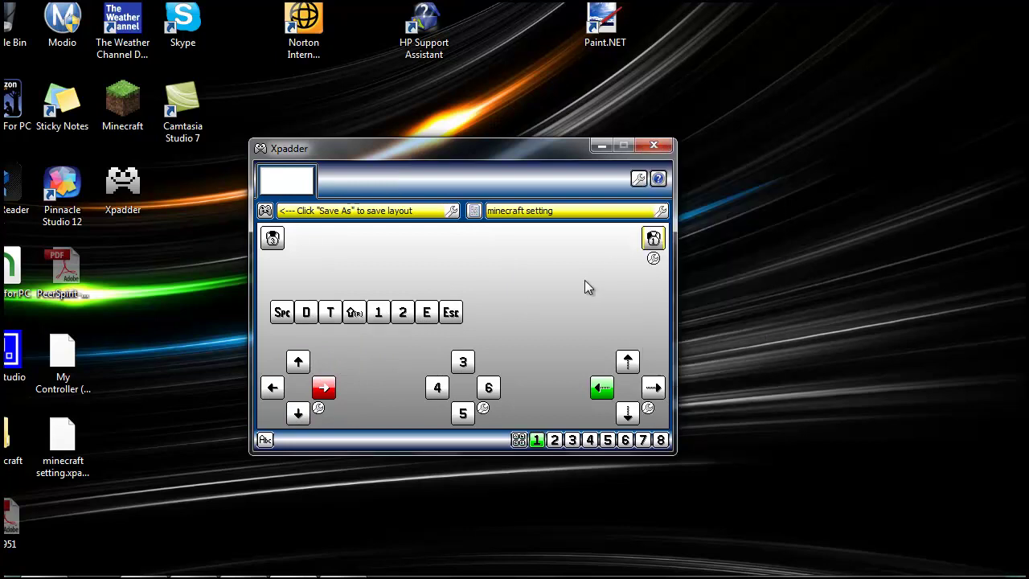
pyautogui.moveTo(475, 149); pyautogui.dragTo(552, 139)
# Open the saved My Controller file without saving the new layout
pyautogui.click(343, 203)
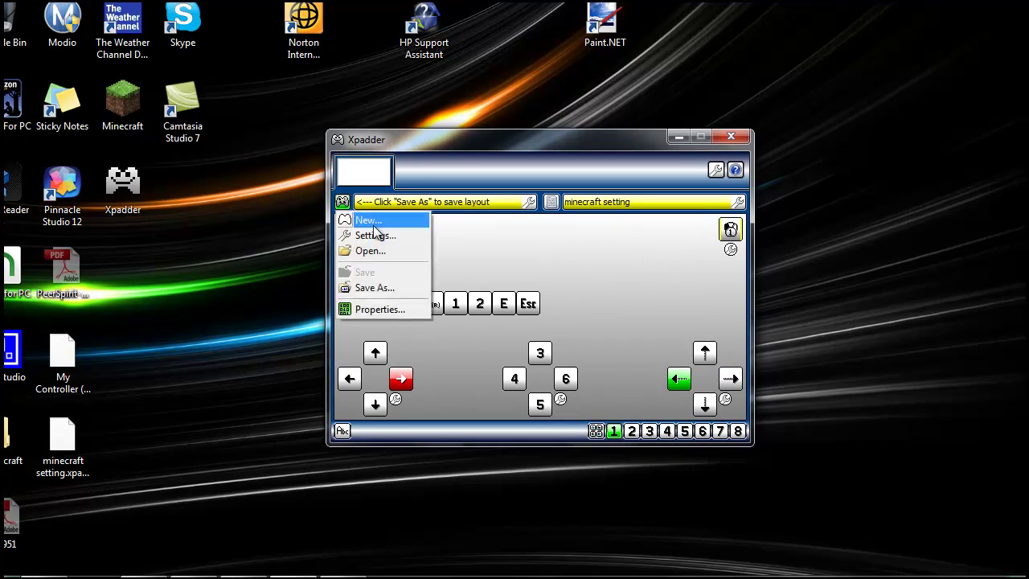
pyautogui.click(371, 251)
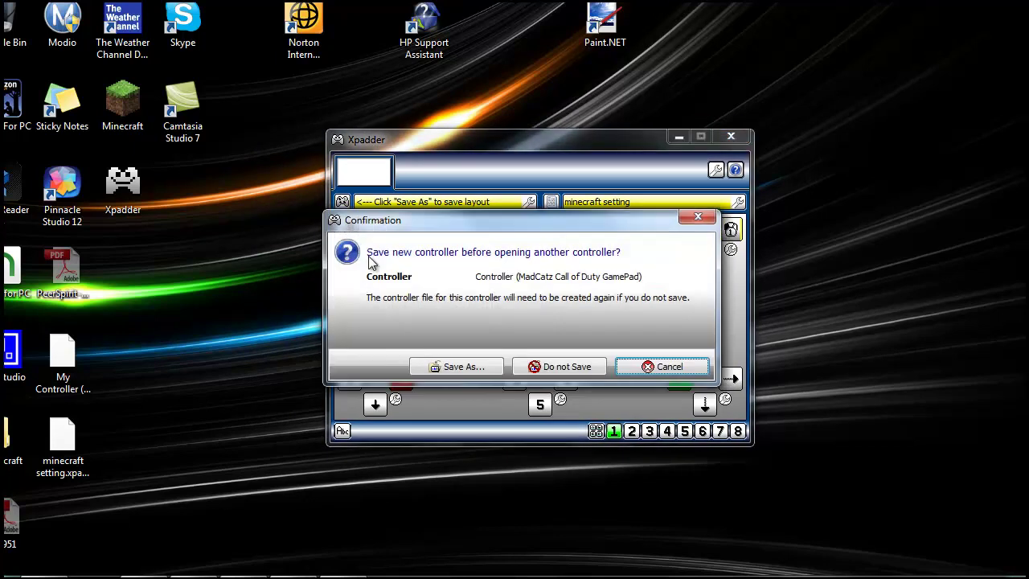
pyautogui.click(544, 370)
pyautogui.doubleClick(462, 278)
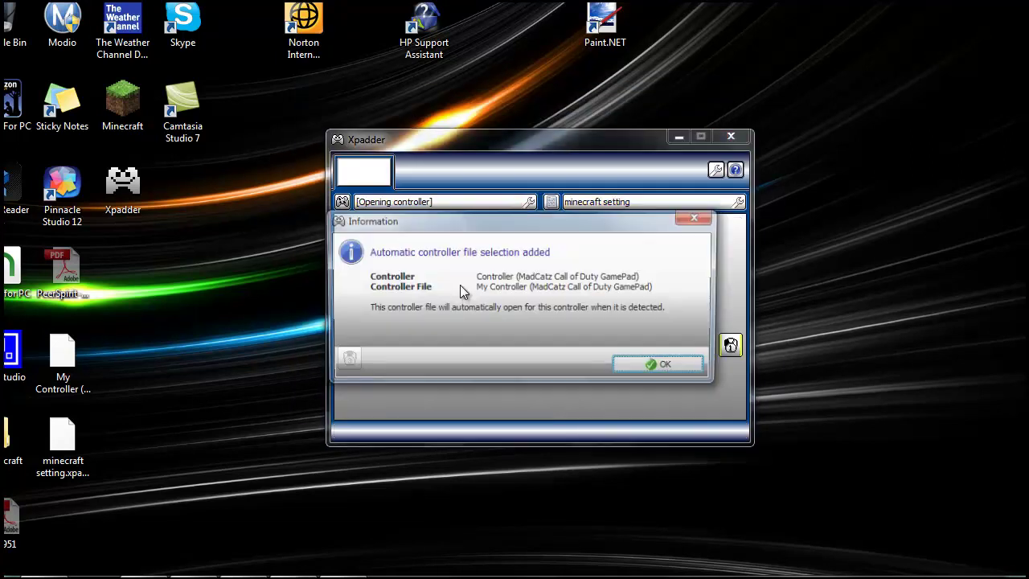
pyautogui.click(662, 367)
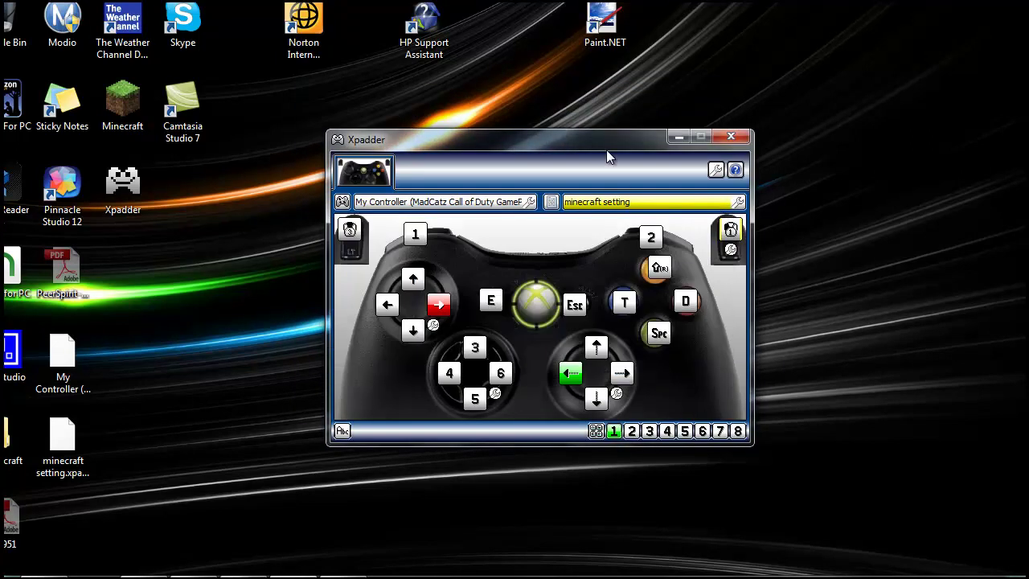
# Raise the Xpadder window and set the right stick's movement mode
pyautogui.moveTo(595, 136); pyautogui.dragTo(595, 104)
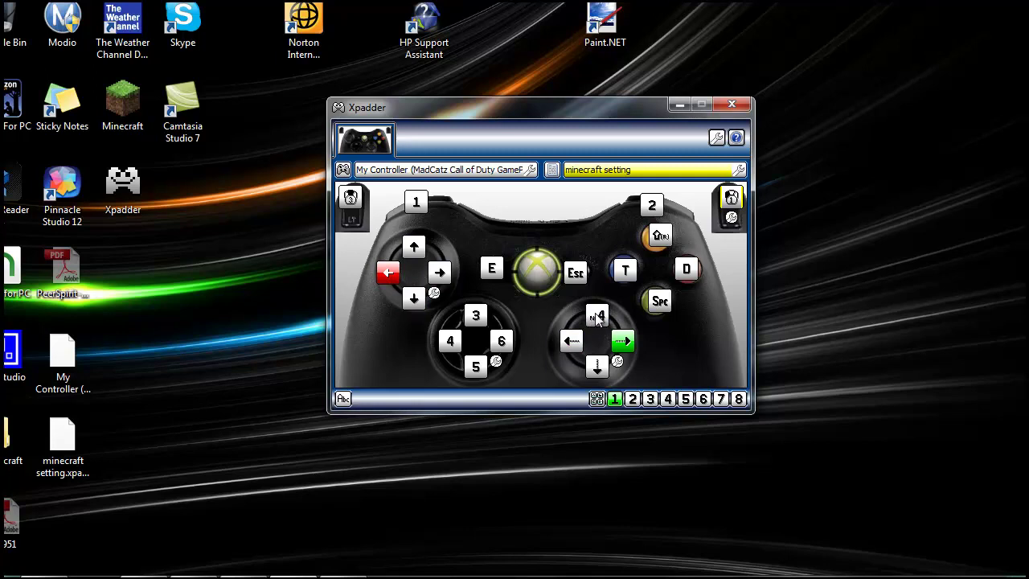
pyautogui.click(621, 363)
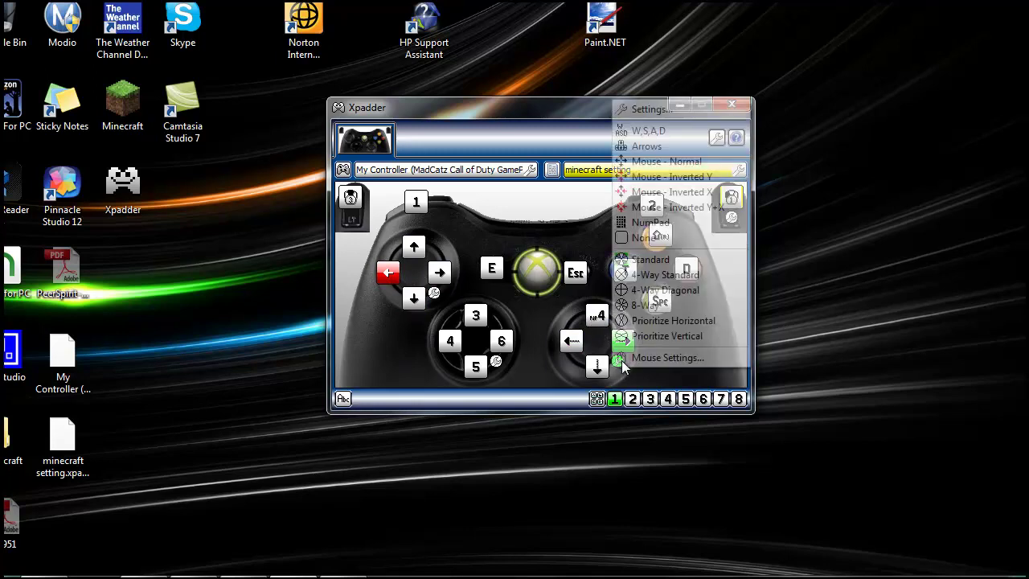
pyautogui.click(666, 162)
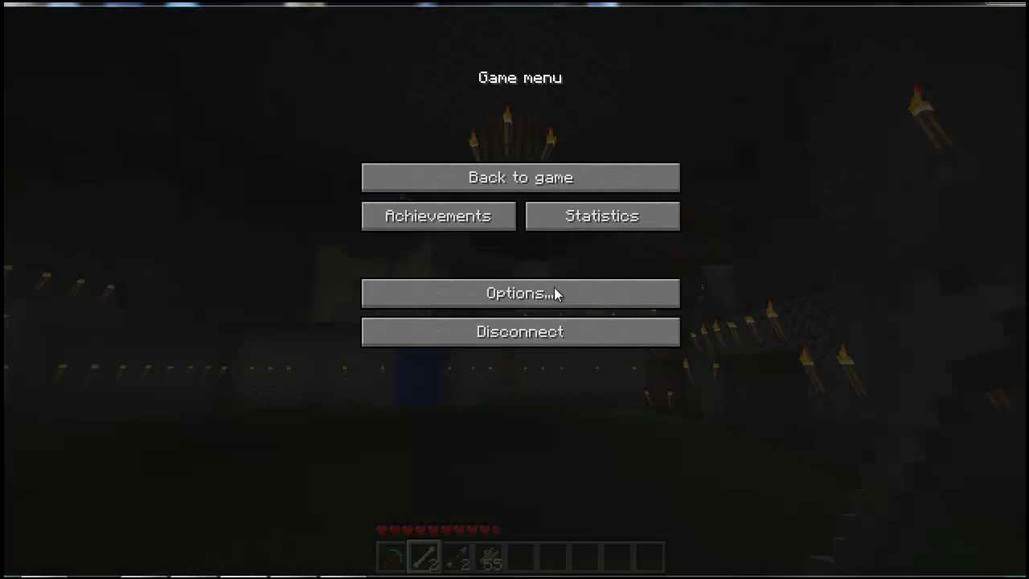
# Review the Controls key bindings, raise mouse Sensitivity to 167%, and return to the Game menu
pyautogui.click(551, 297)
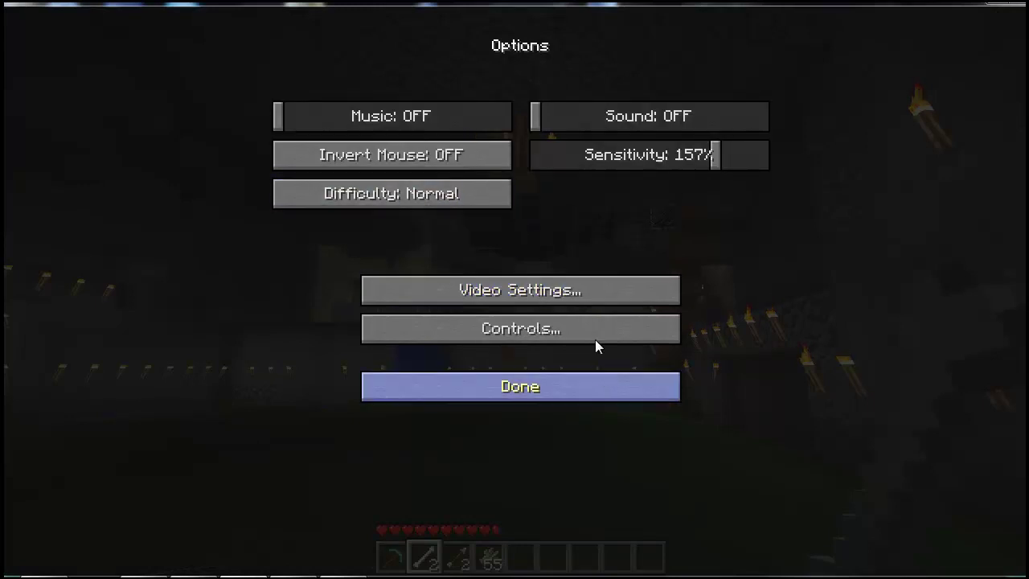
pyautogui.click(619, 334)
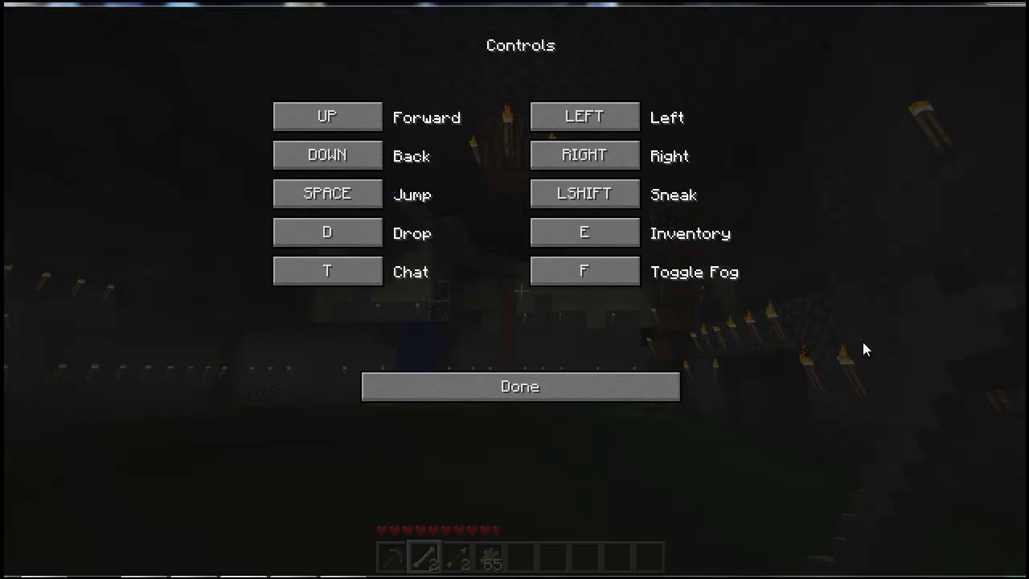
pyautogui.click(634, 378)
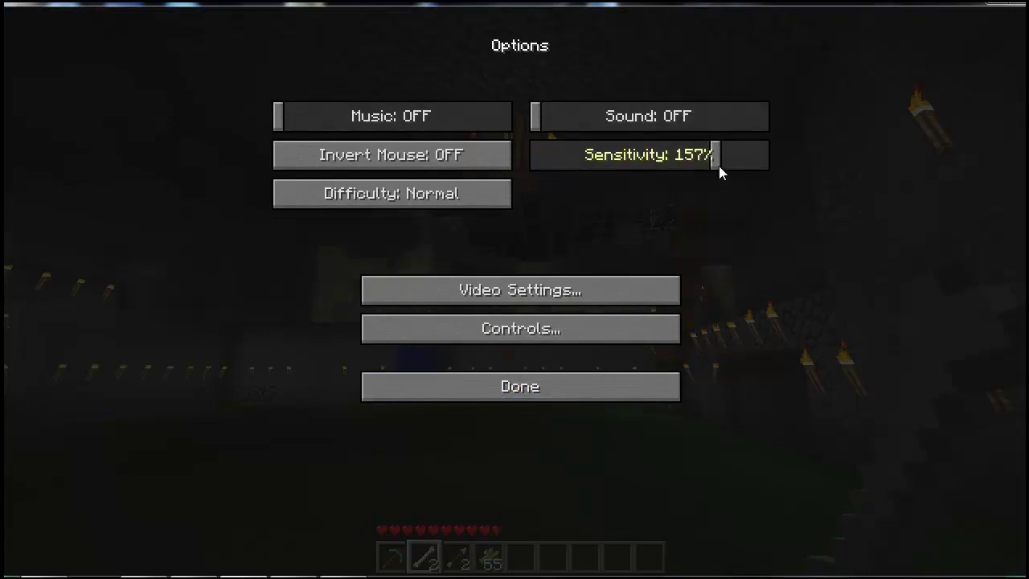
pyautogui.moveTo(722, 166); pyautogui.dragTo(716, 170)
pyautogui.click(517, 386)
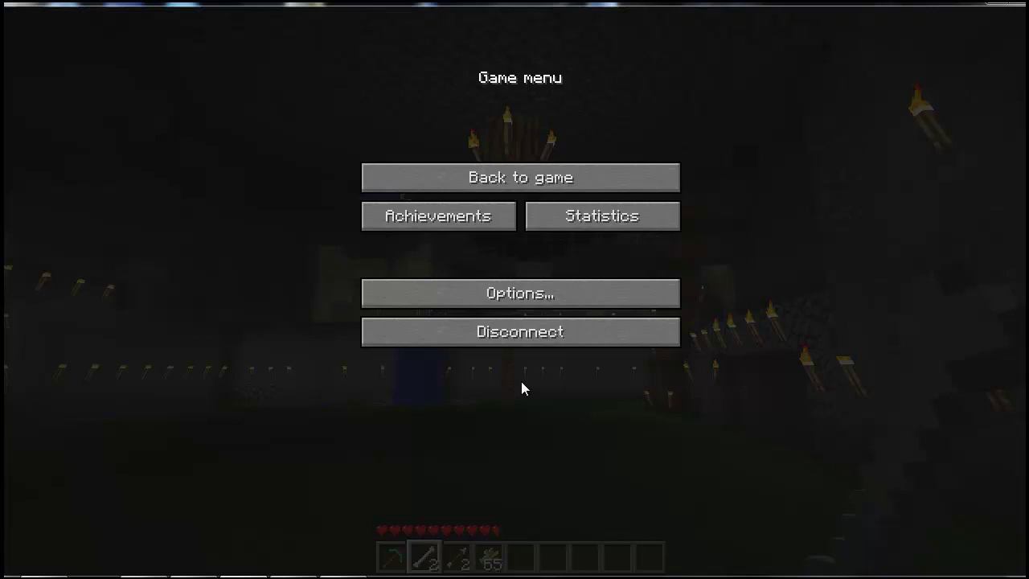
# Resume Minecraft, walk the torch-lit cave past the stone pillar toward the water farm, and swing
pyautogui.press('Escape')
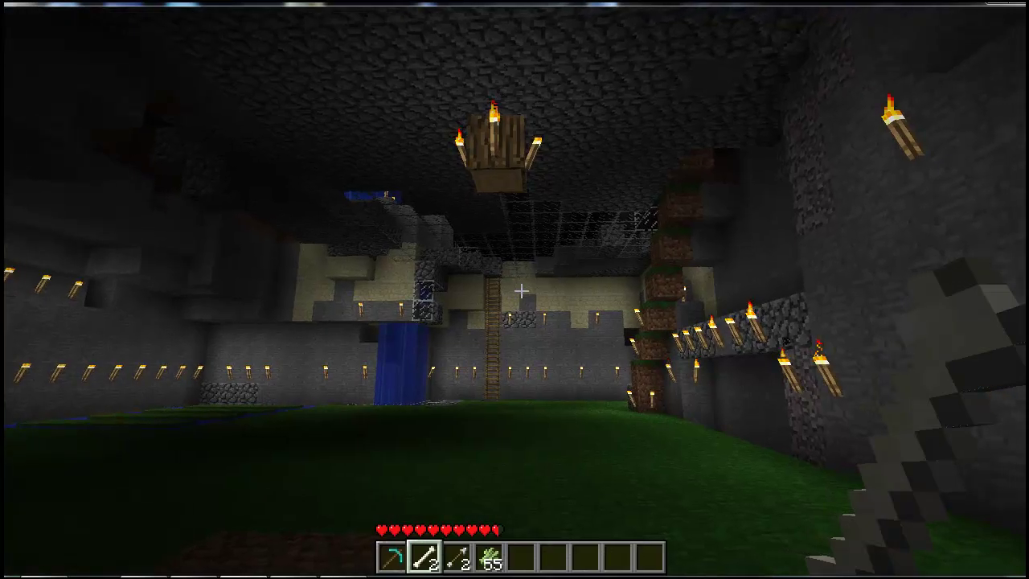
pyautogui.press('w')
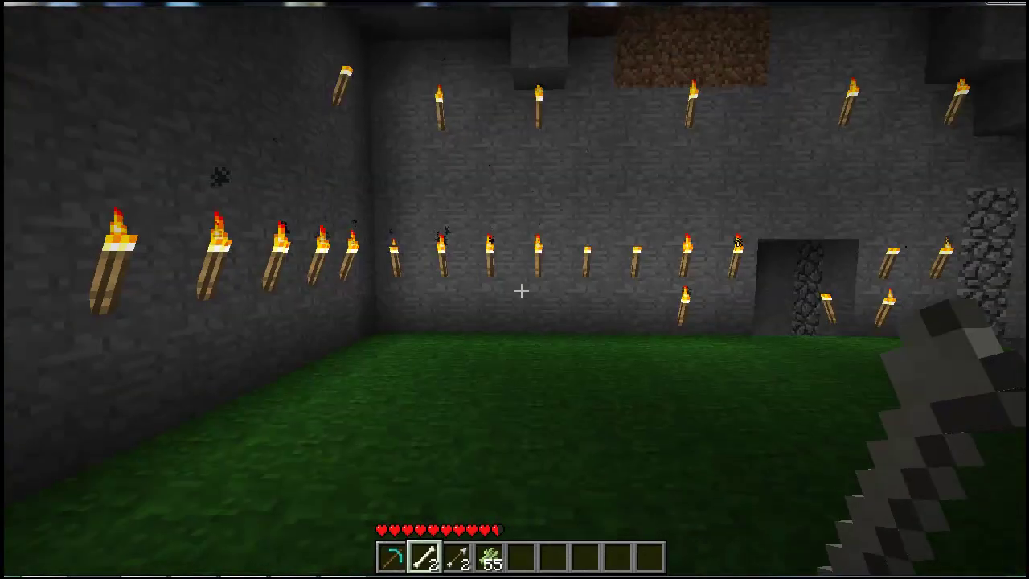
pyautogui.moveTo(521, 291)
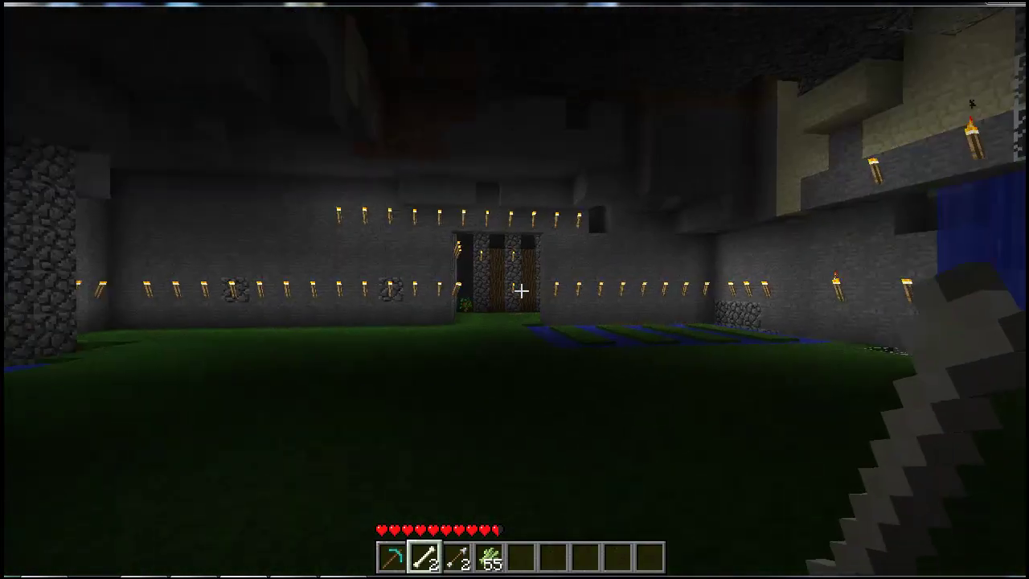
pyautogui.press('w')
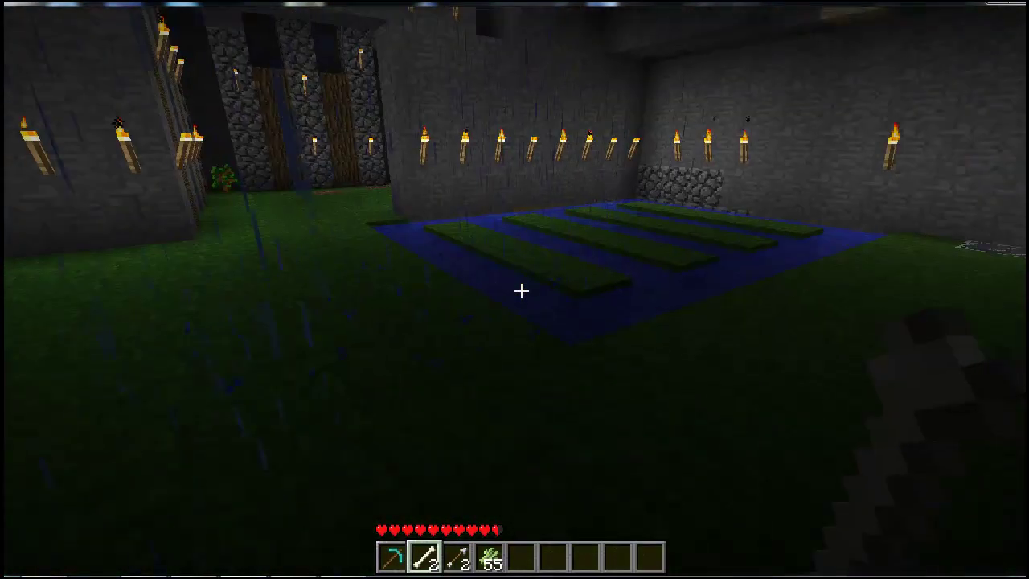
pyautogui.press('w')
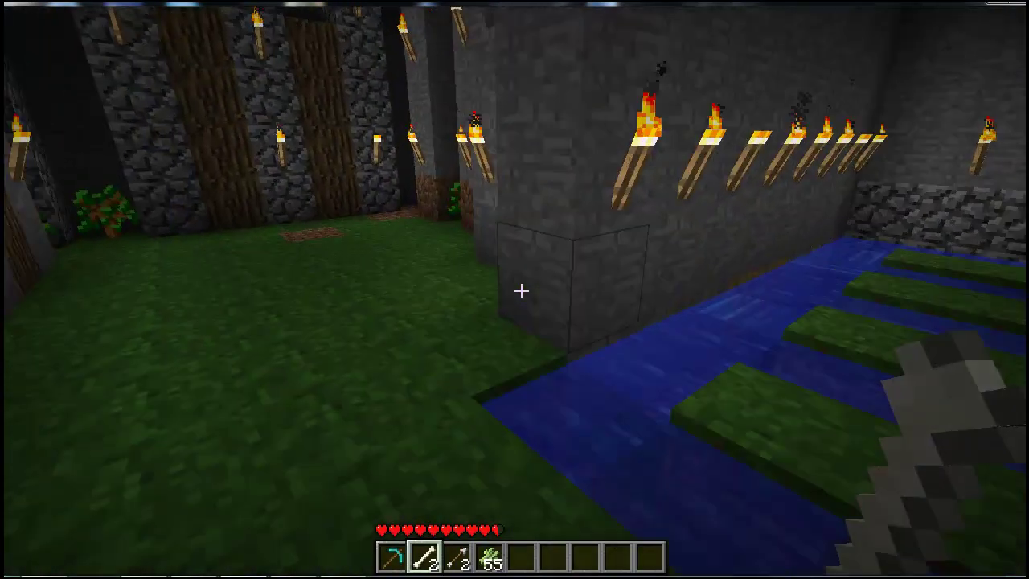
pyautogui.press('w')
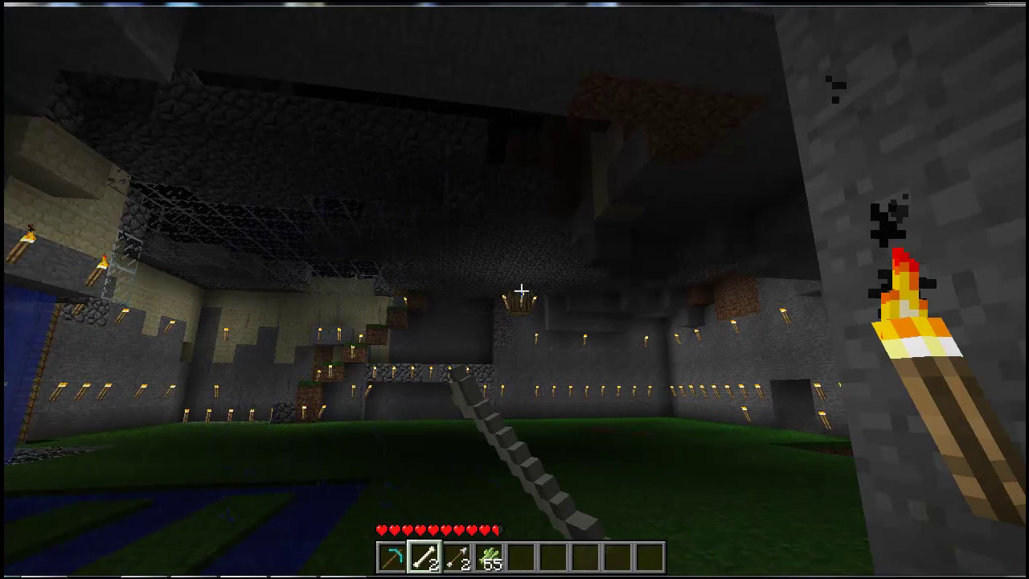
pyautogui.click(521, 291)
pyautogui.moveTo(521, 291)
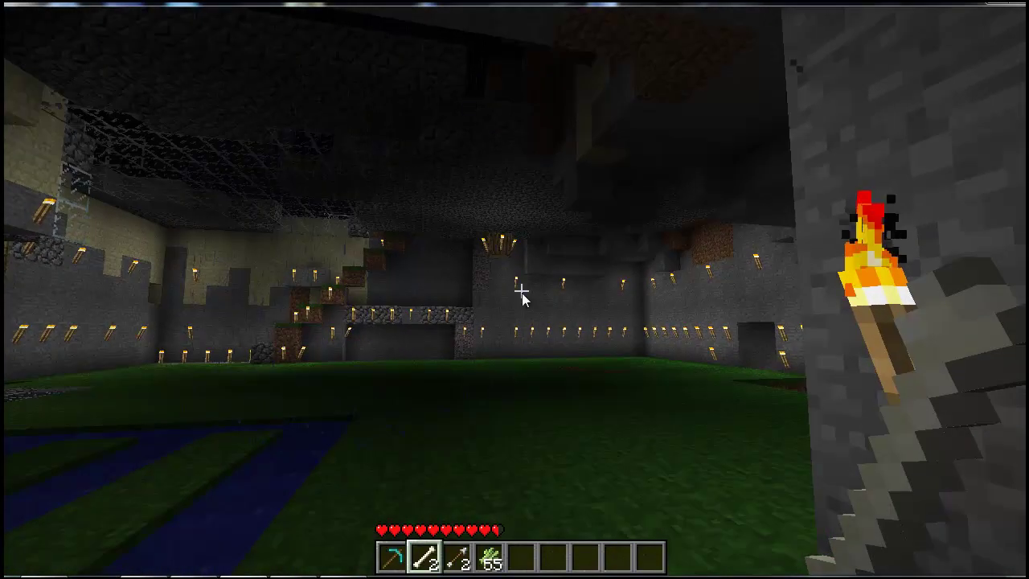
# Open the Minecraft inventory, then bring Xpadder's 'minecraft setting' layout window over the game
pyautogui.press('e')
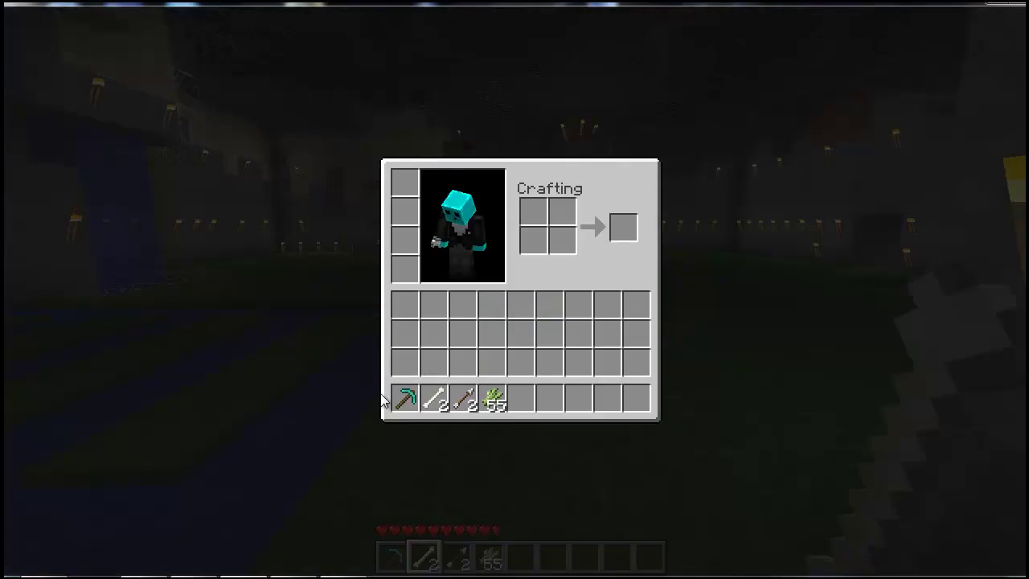
pyautogui.hotkey('alt', 'Tab')
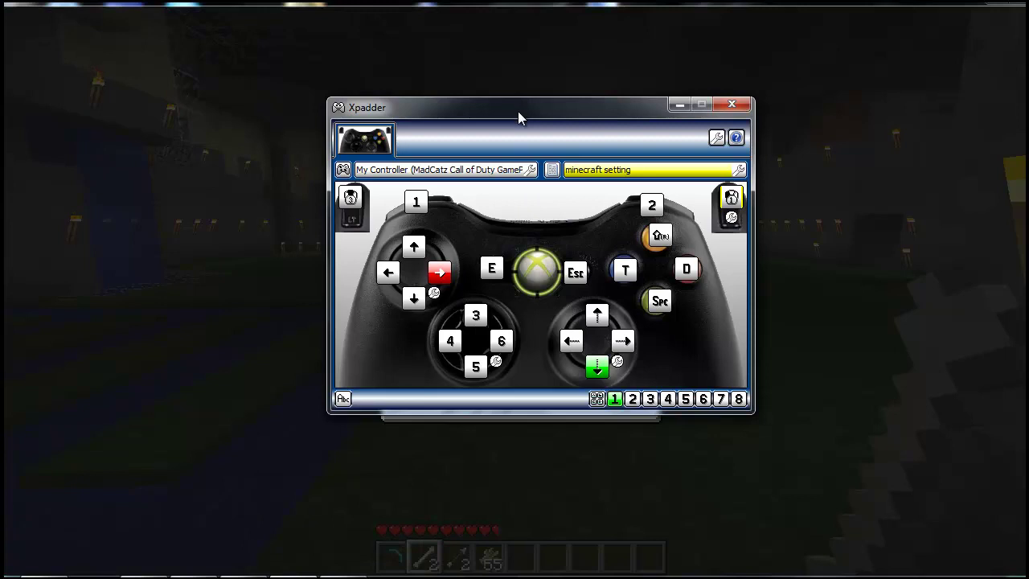
pyautogui.click(370, 572)
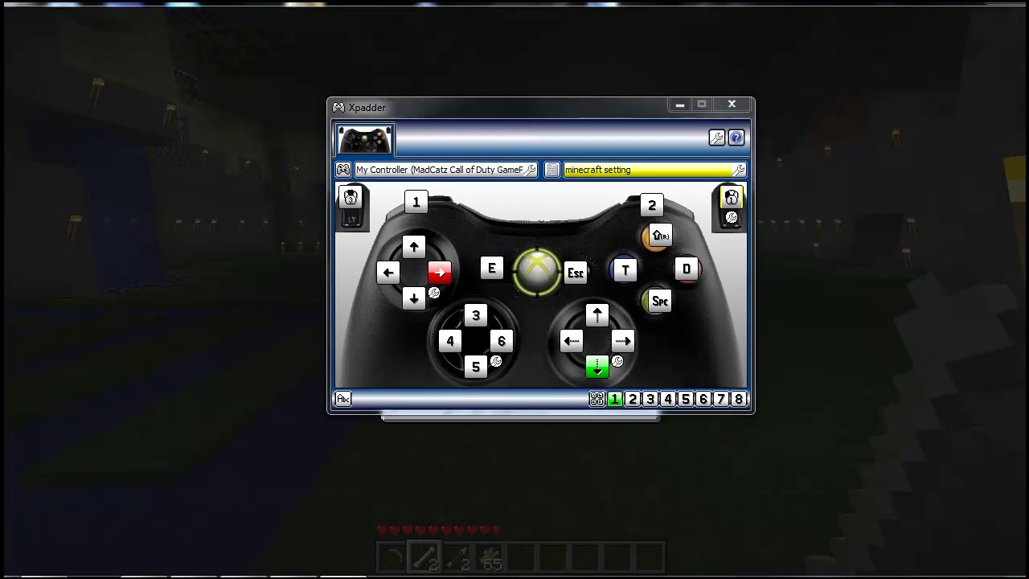